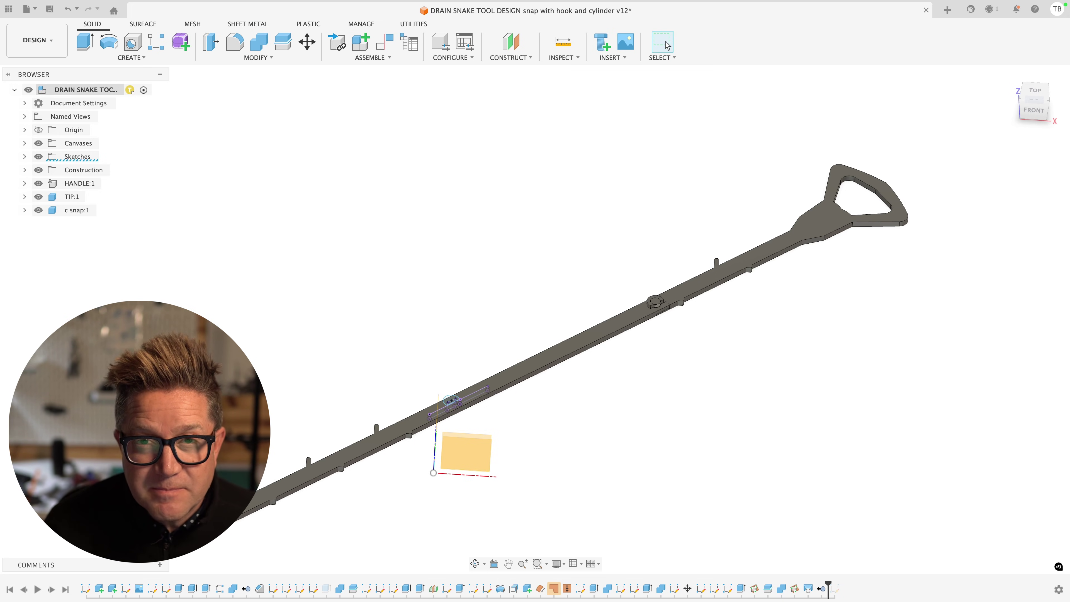
# Zoom in on the shaft near the snap ring, then open and cancel Split Body.
pyautogui.scroll(5, 588, 308)
pyautogui.scroll(-6, 588, 307)
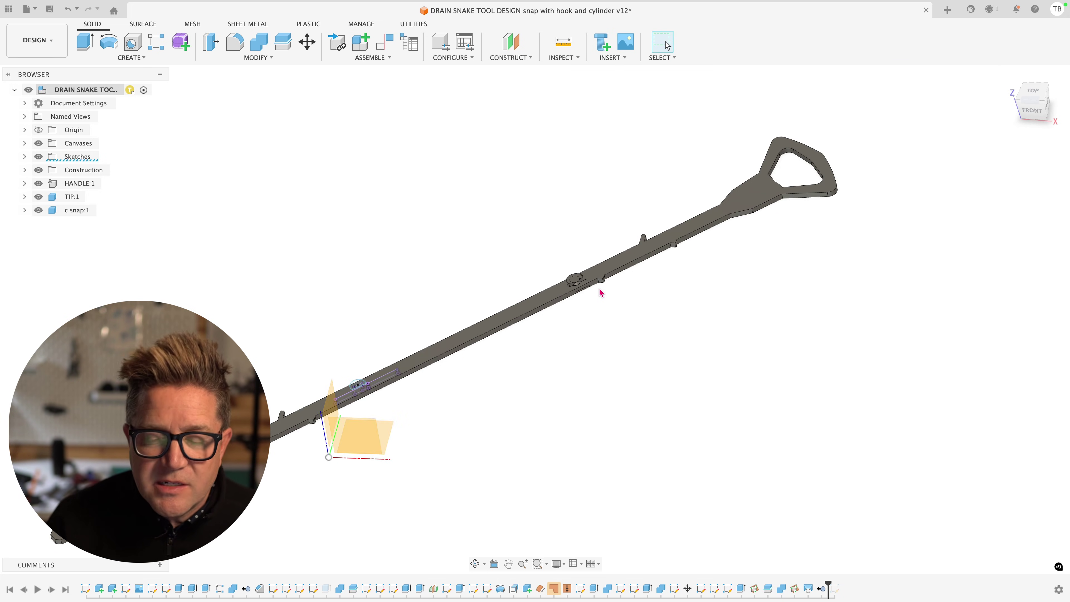
pyautogui.scroll(6, 601, 292)
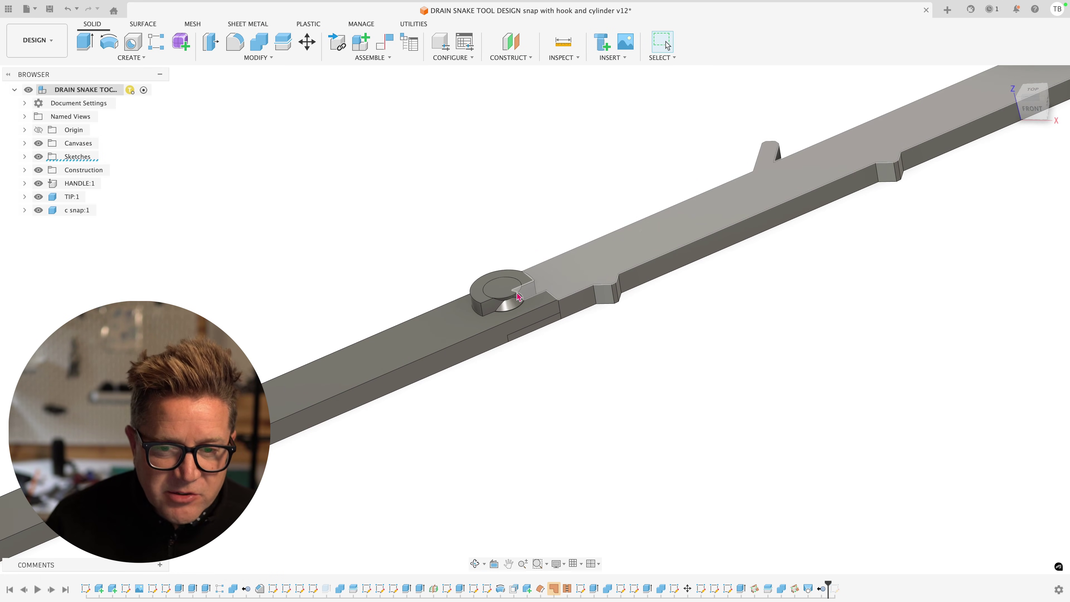
pyautogui.scroll(-5, 714, 301)
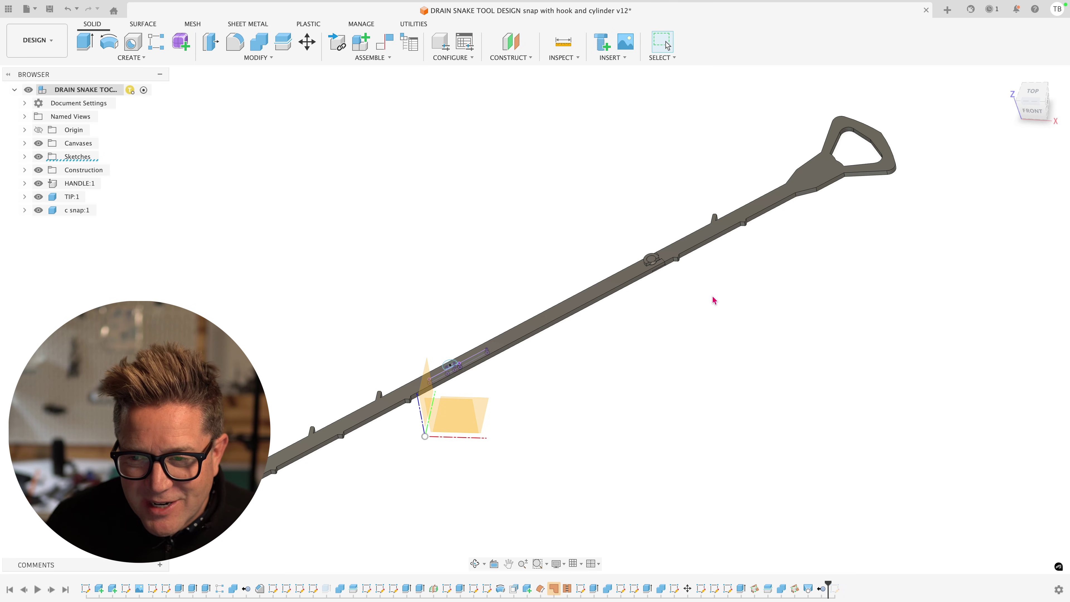
pyautogui.scroll(6, 712, 278)
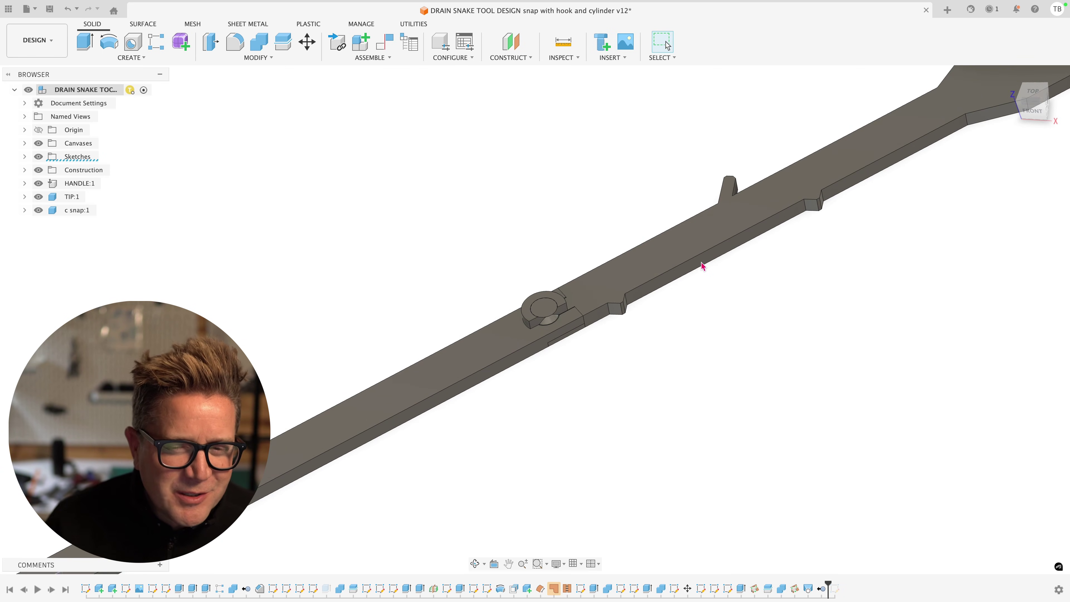
pyautogui.scroll(2, 628, 323)
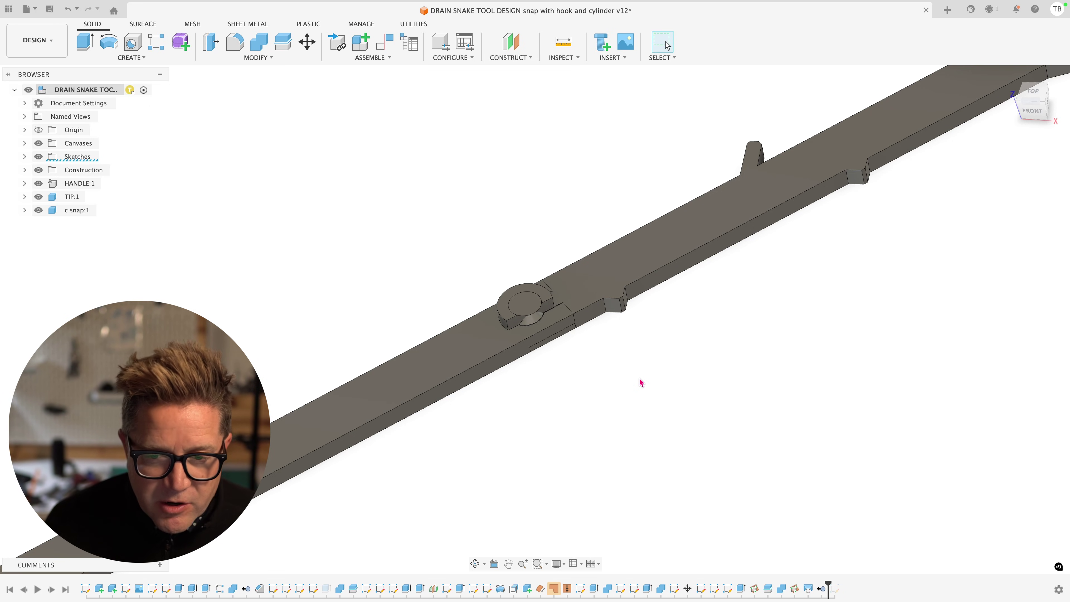
pyautogui.scroll(-10, 577, 349)
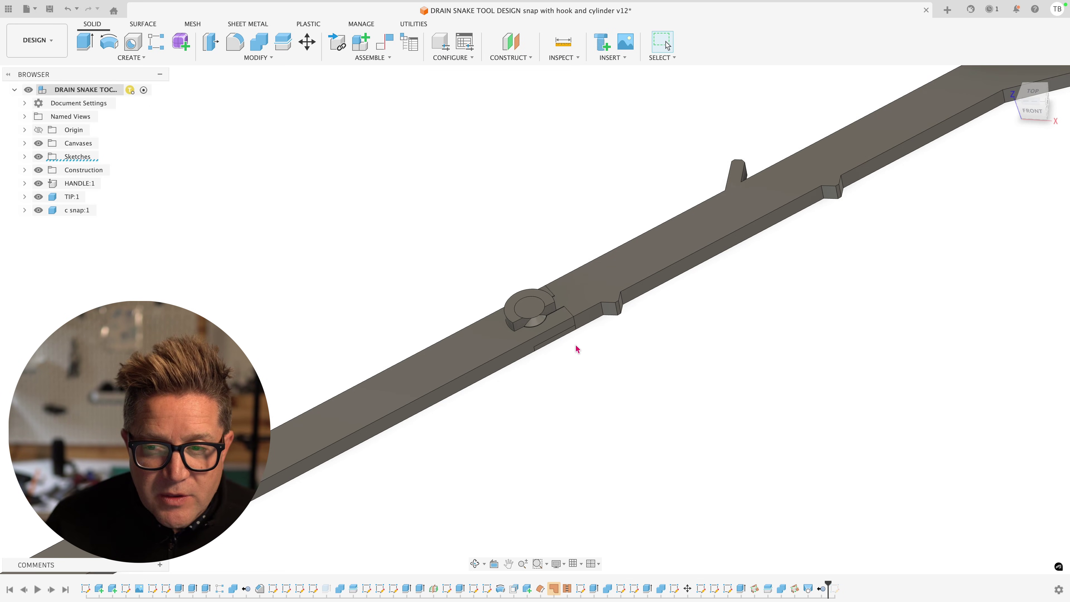
pyautogui.scroll(10, 576, 350)
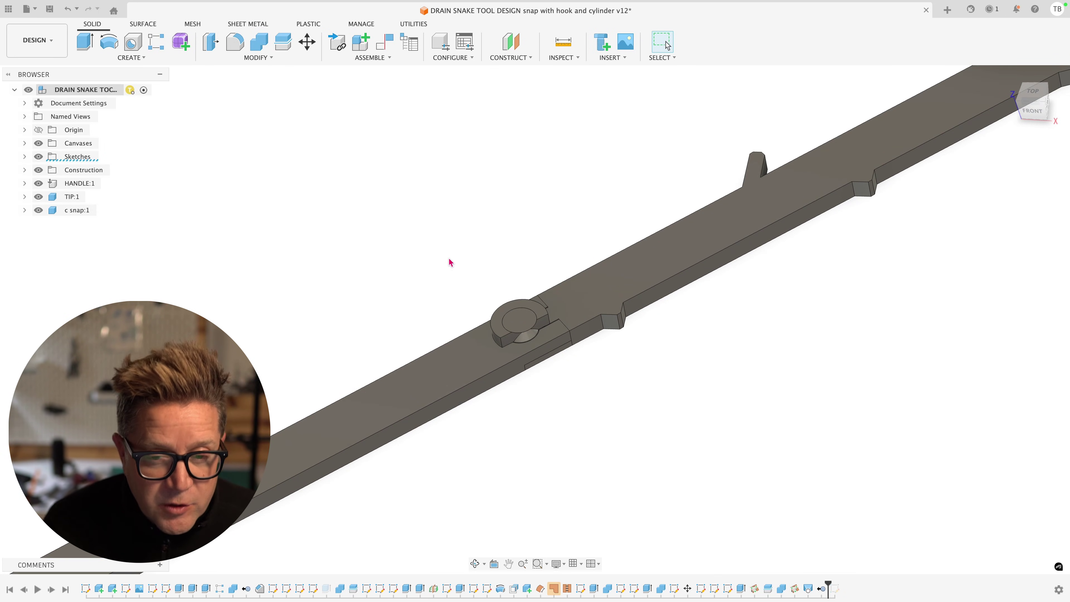
pyautogui.write('ssplit')
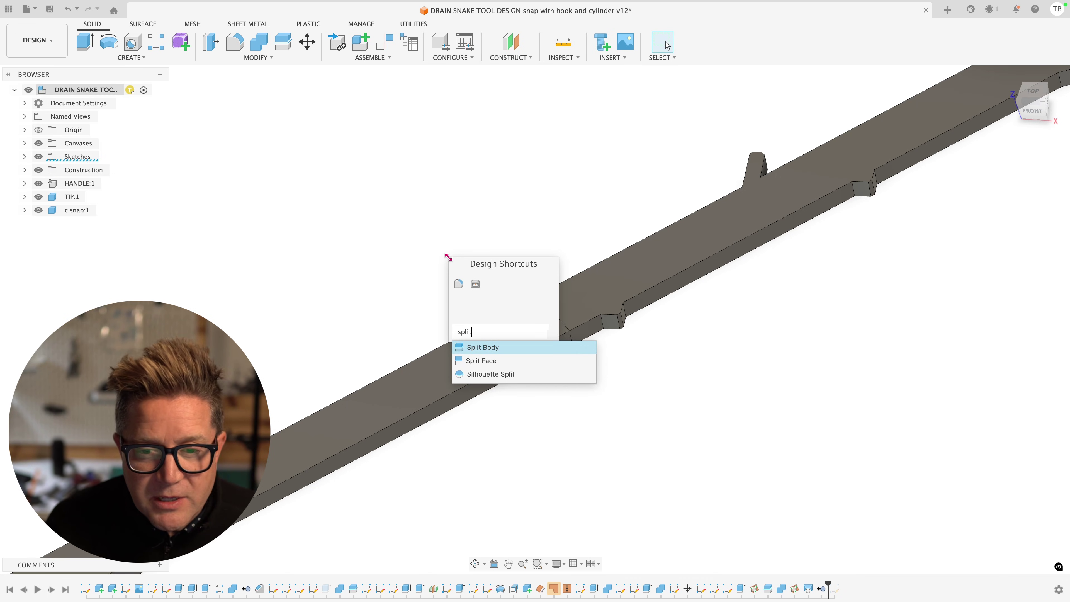
pyautogui.press('Return')
pyautogui.press('Escape')
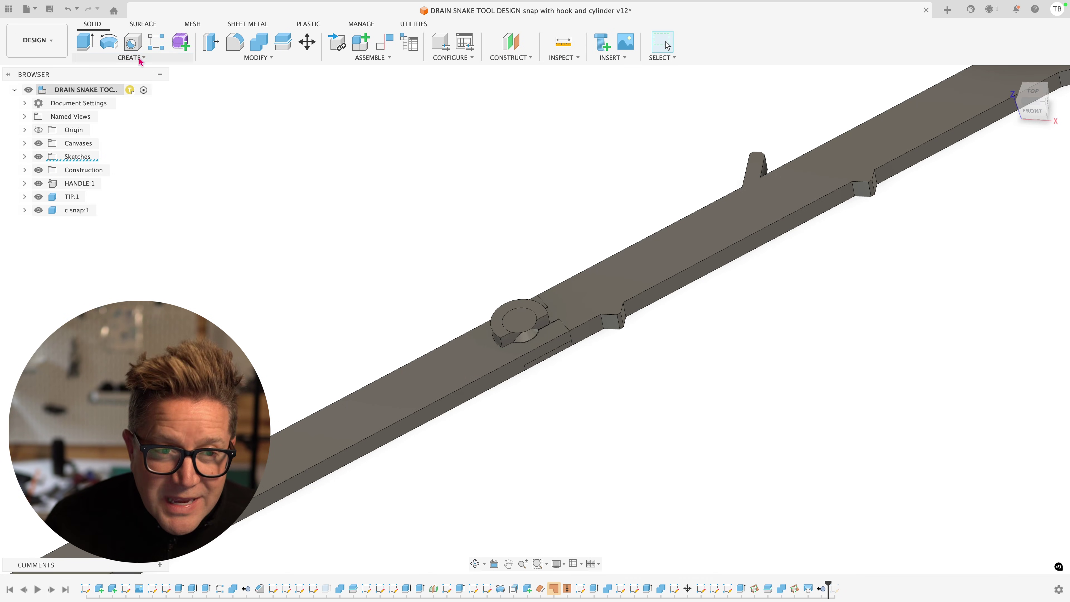
# Create a new sketch on the shaft's flat top face.
pyautogui.click(140, 59)
pyautogui.click(126, 83)
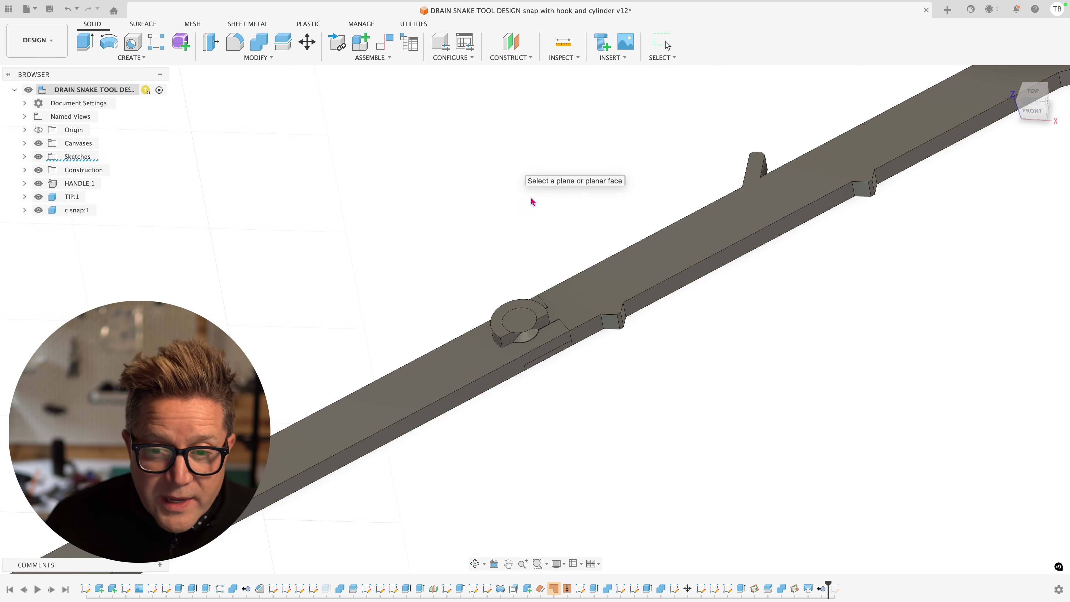
pyautogui.click(622, 290)
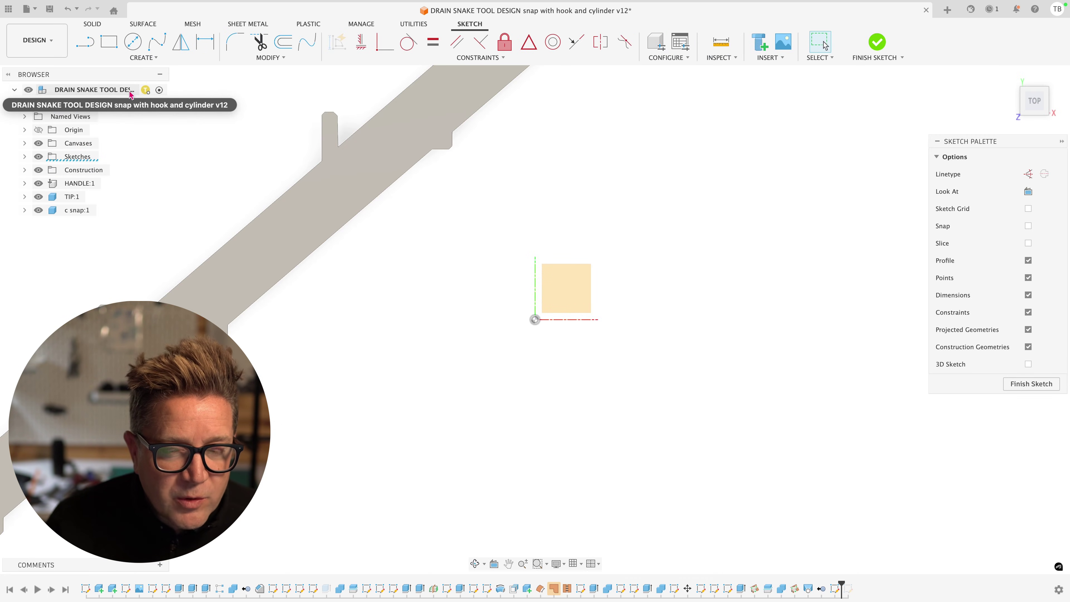
pyautogui.scroll(-5, 657, 222)
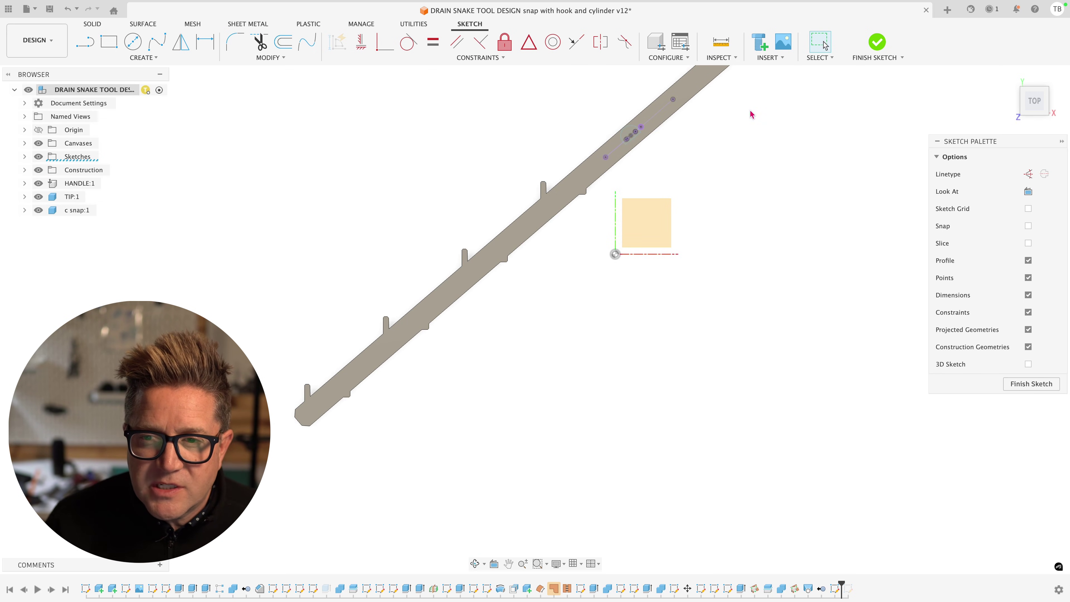
pyautogui.scroll(-2, 751, 114)
pyautogui.scroll(8, 392, 275)
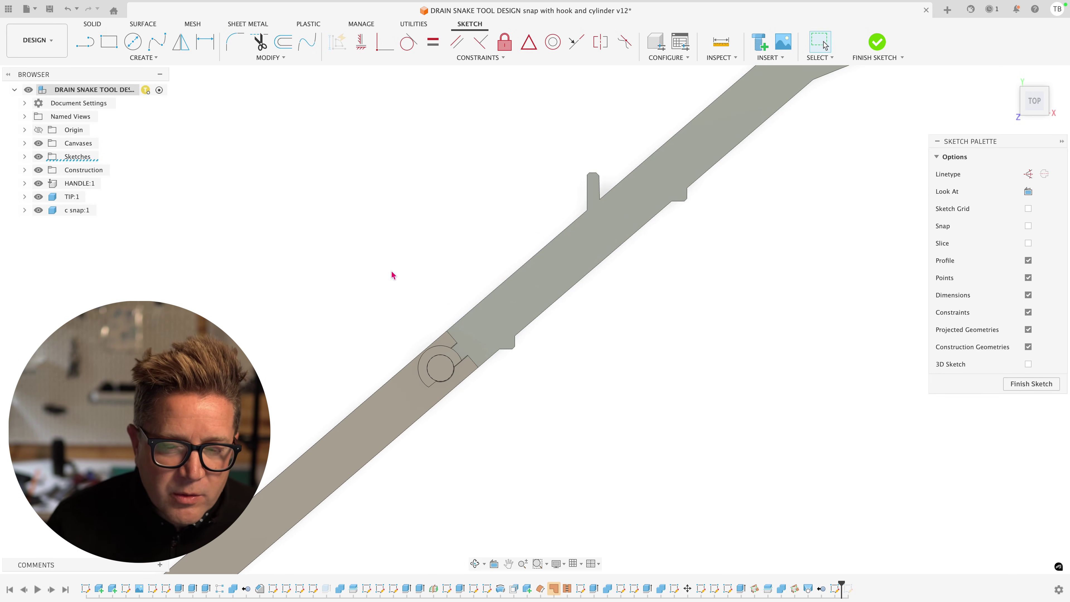
pyautogui.write('s')
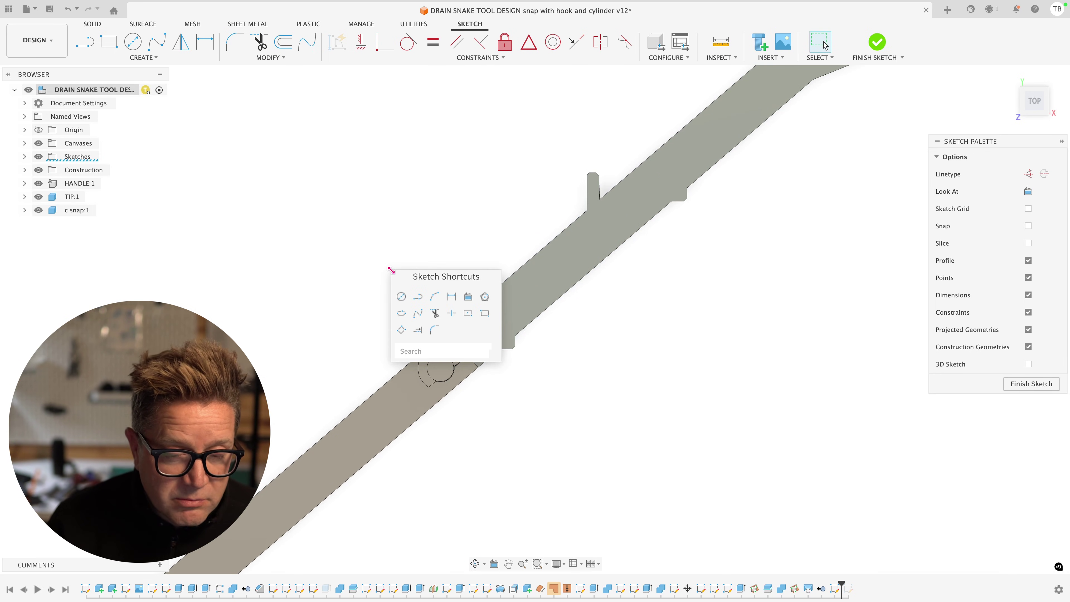
pyautogui.write('s')
pyautogui.press('BackSpace')
pyautogui.write('s')
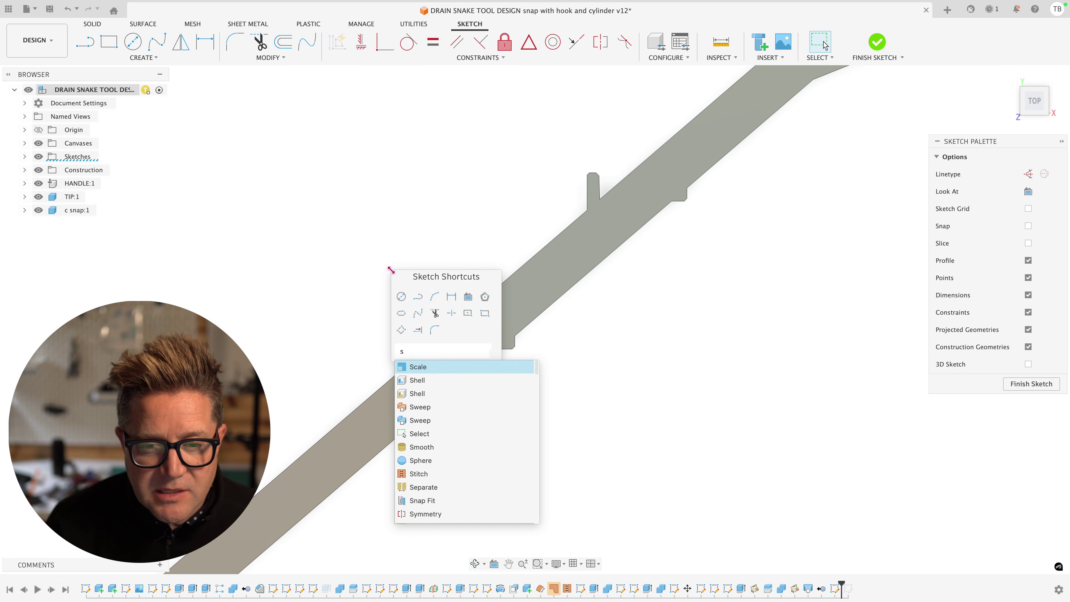
pyautogui.press('BackSpace')
# Draw a 3-point rectangle angled across the shaft, enclosing the snap ring.
pyautogui.click(152, 60)
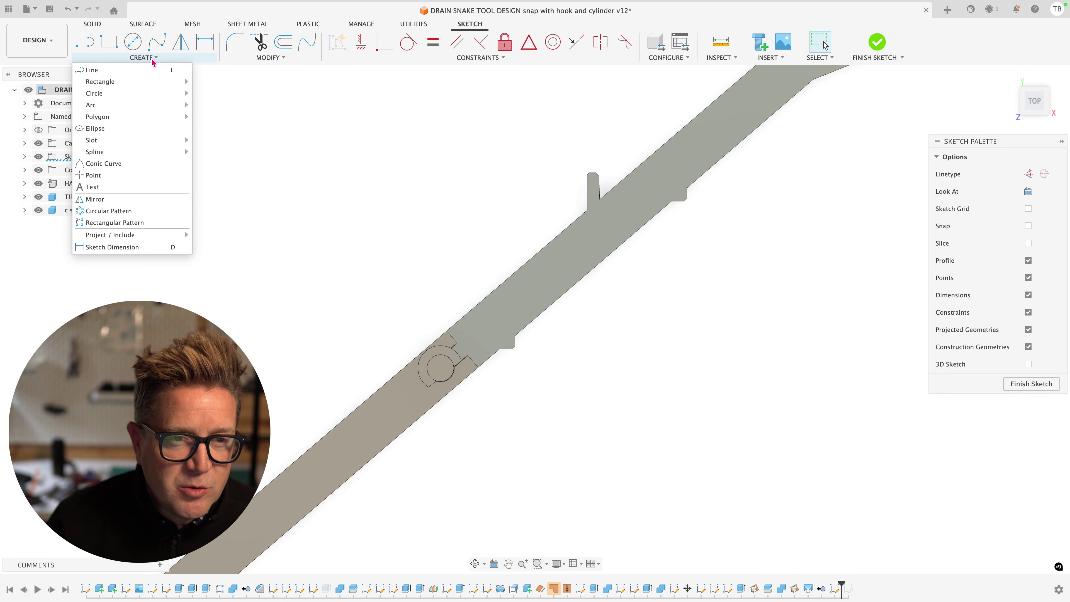
pyautogui.moveTo(148, 80)
pyautogui.click(223, 95)
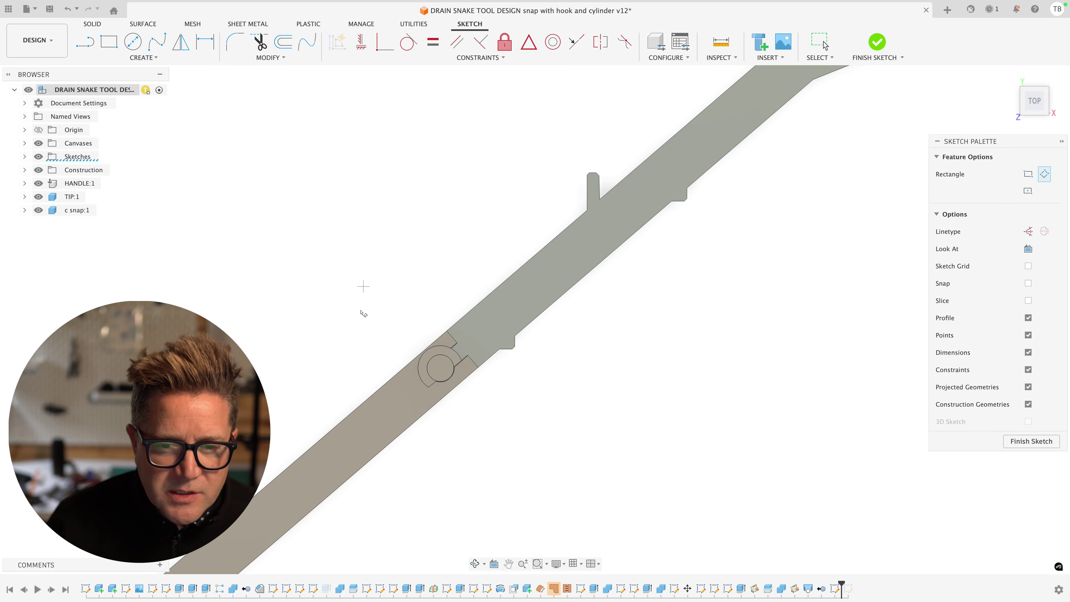
pyautogui.click(382, 363)
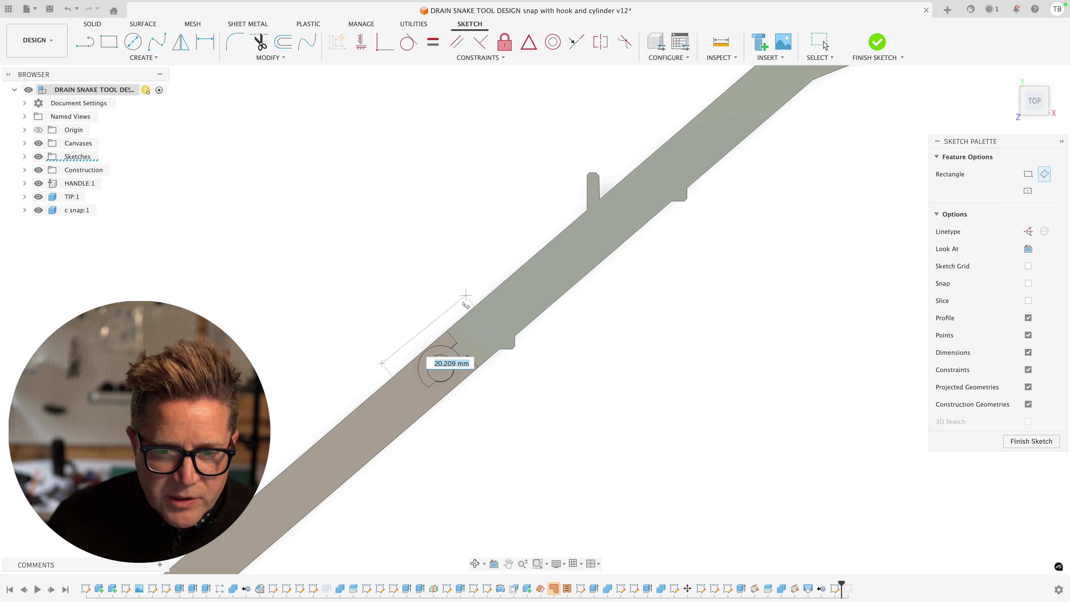
pyautogui.click(459, 292)
pyautogui.click(531, 377)
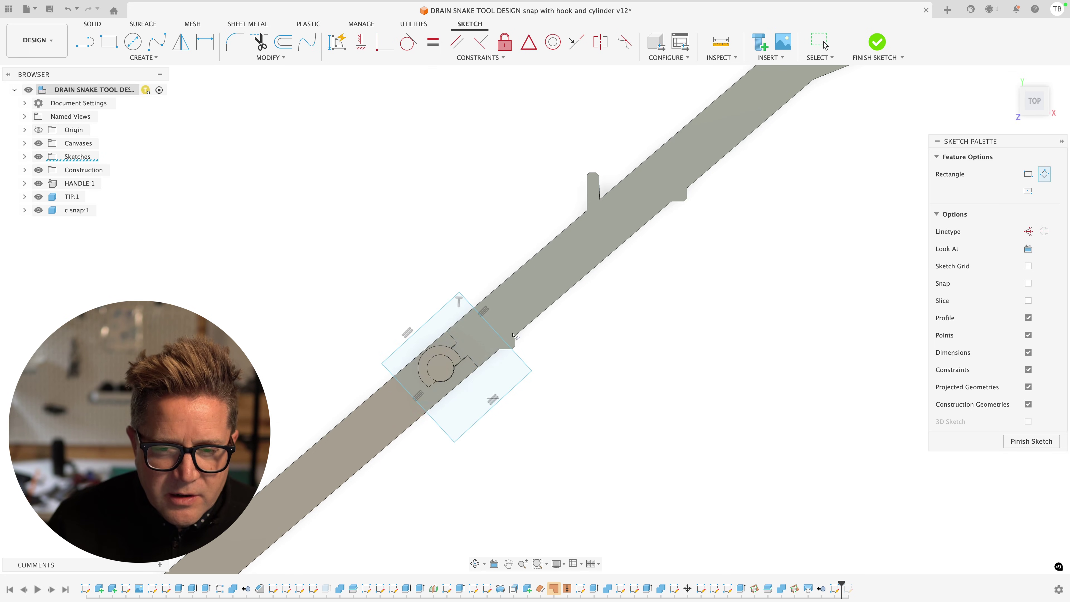
pyautogui.scroll(3, 438, 337)
# End the rectangle and launch Split Body via the 'ssplit' search.
pyautogui.press('Escape')
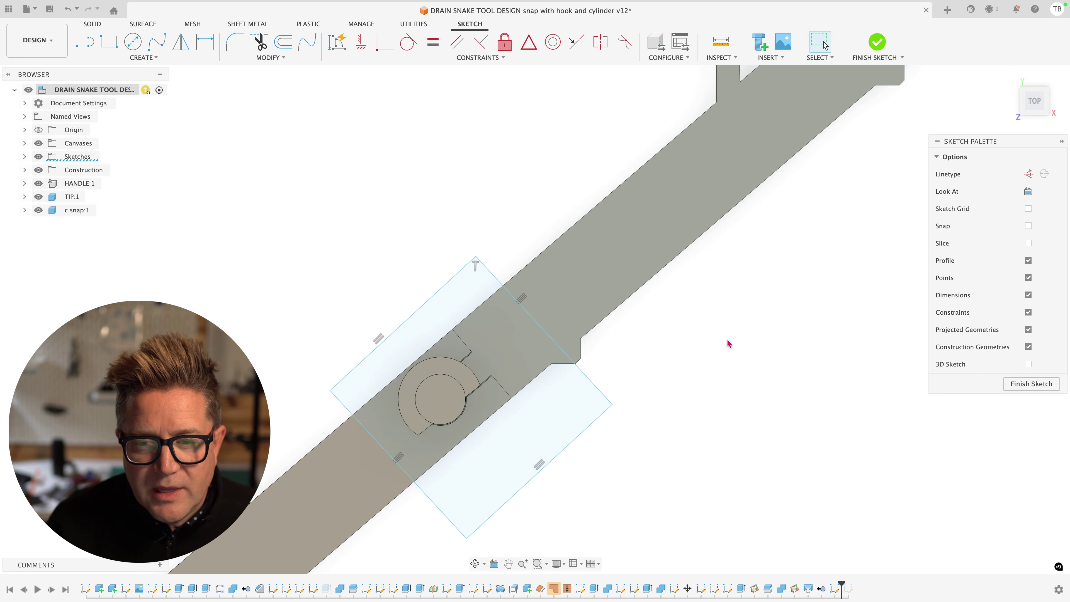
pyautogui.write('ssplit')
pyautogui.press('Return')
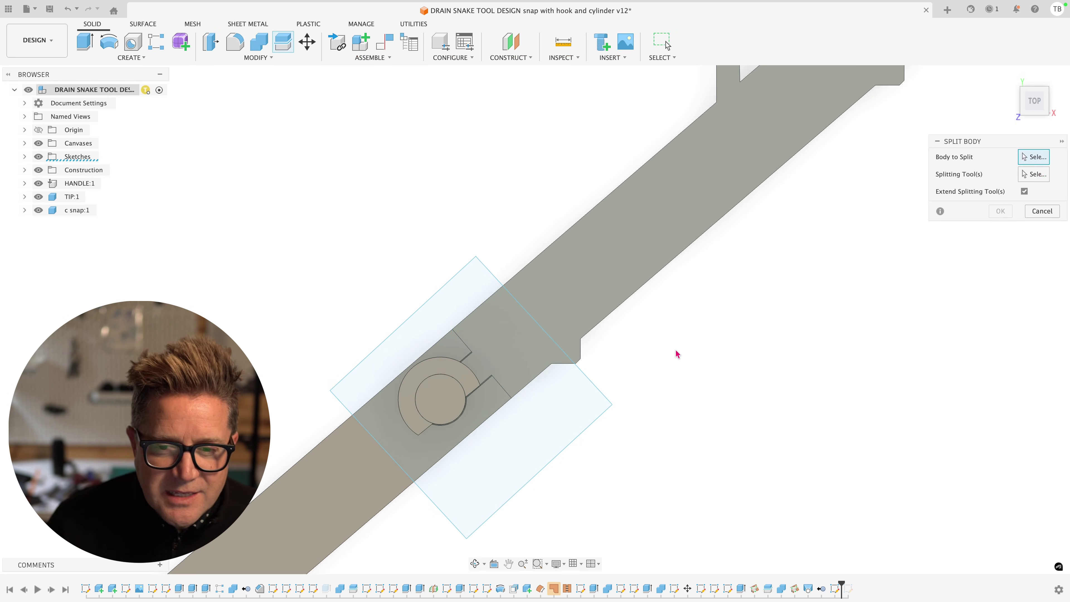
# Split the shaft body using the rectangle as the splitting tool.
pyautogui.click(641, 242)
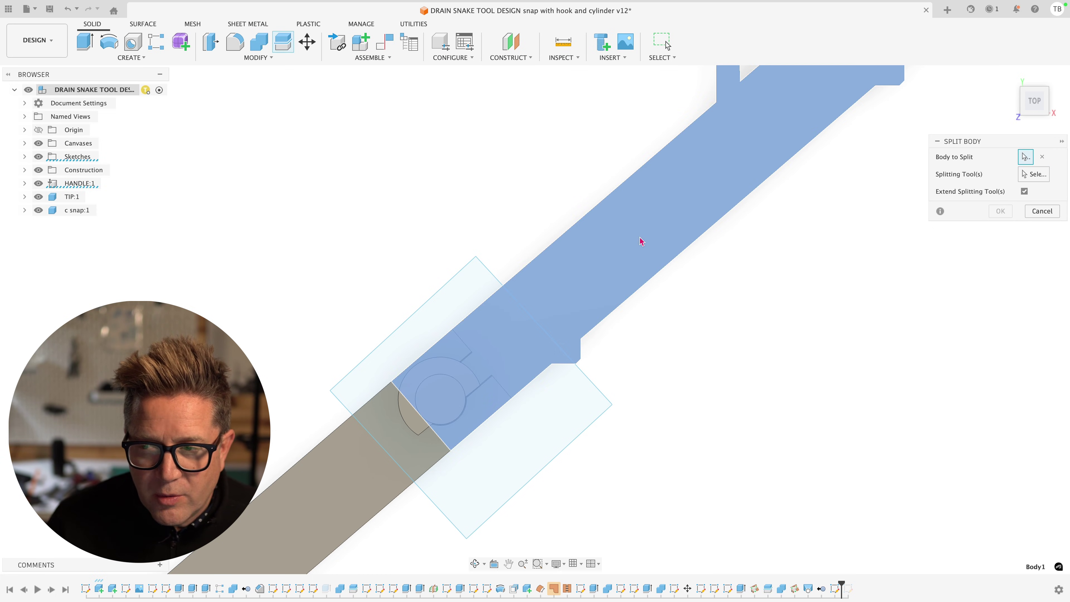
pyautogui.click(1030, 177)
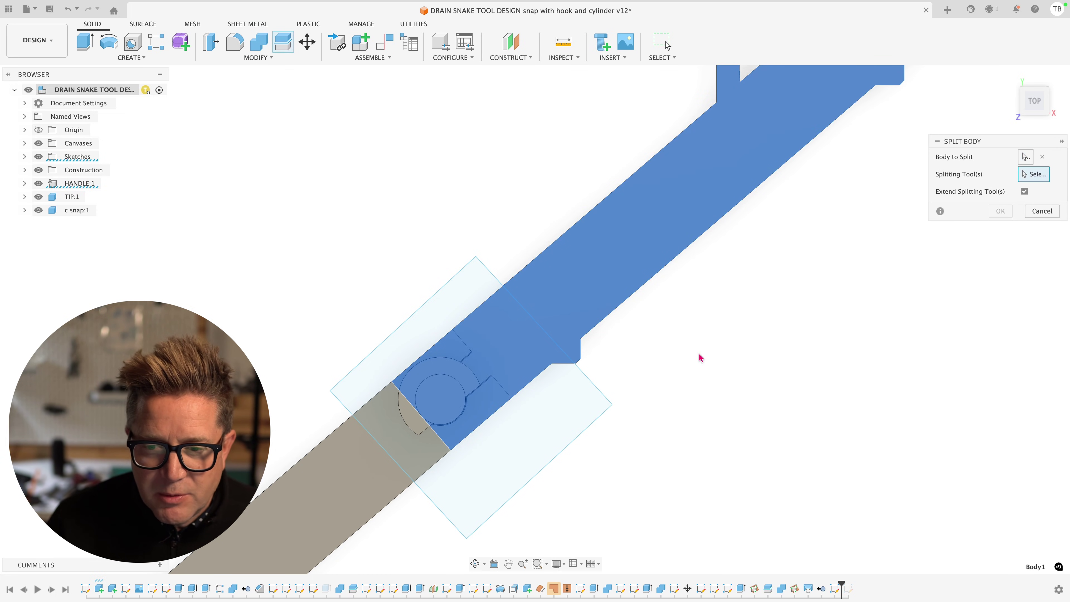
pyautogui.click(593, 386)
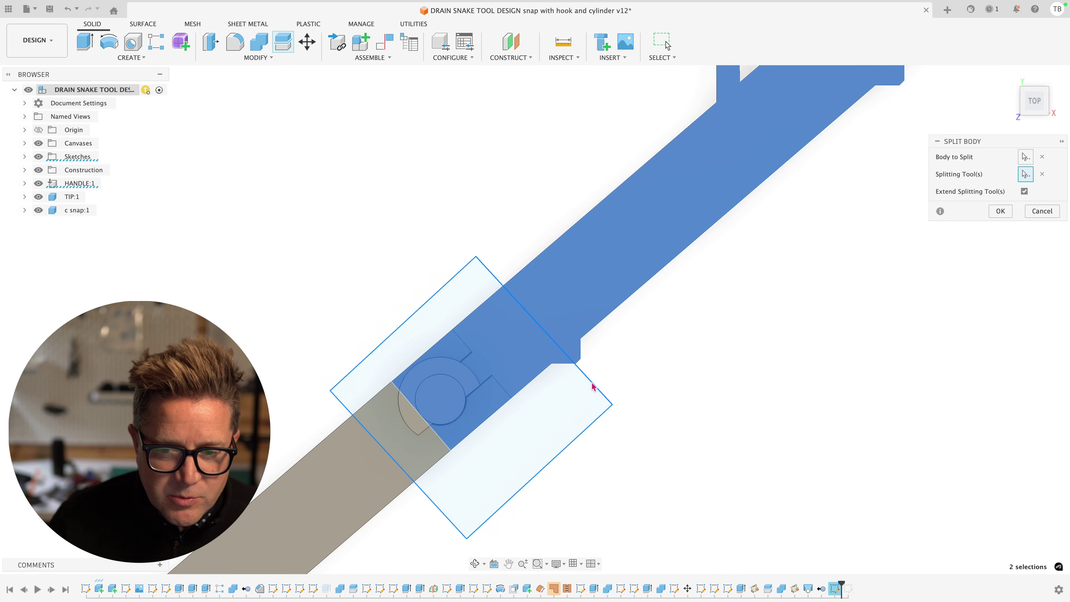
pyautogui.press('Return')
# Orbit to an angled view and hide the upper portion of the split shaft.
pyautogui.scroll(-2, 637, 382)
pyautogui.keyDown('shift'); pyautogui.moveTo(637, 382); pyautogui.dragTo(633, 339, button='middle'); pyautogui.keyUp('shift')
pyautogui.click(634, 339)
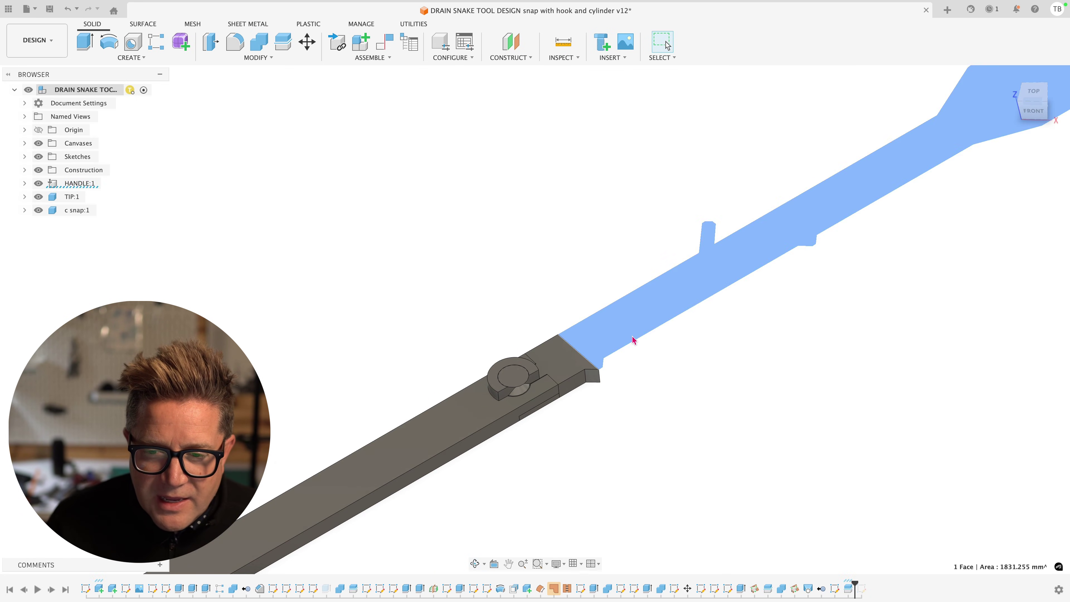
pyautogui.press('Delete')
pyautogui.rightClick(649, 415)
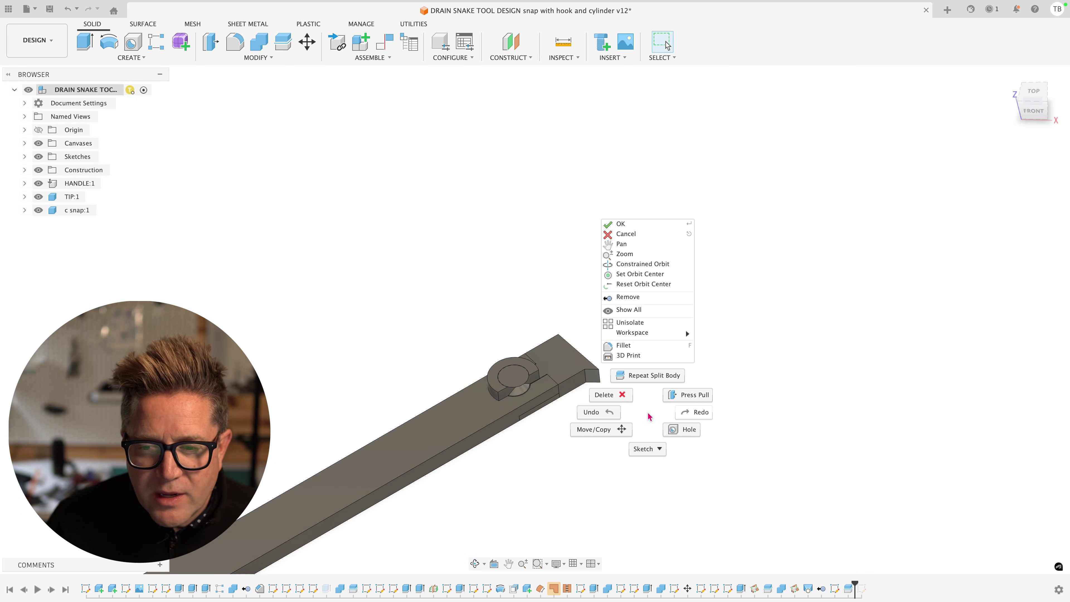
# Repeat Split Body on the long bar with Sketch9 as the splitting tool.
pyautogui.click(645, 381)
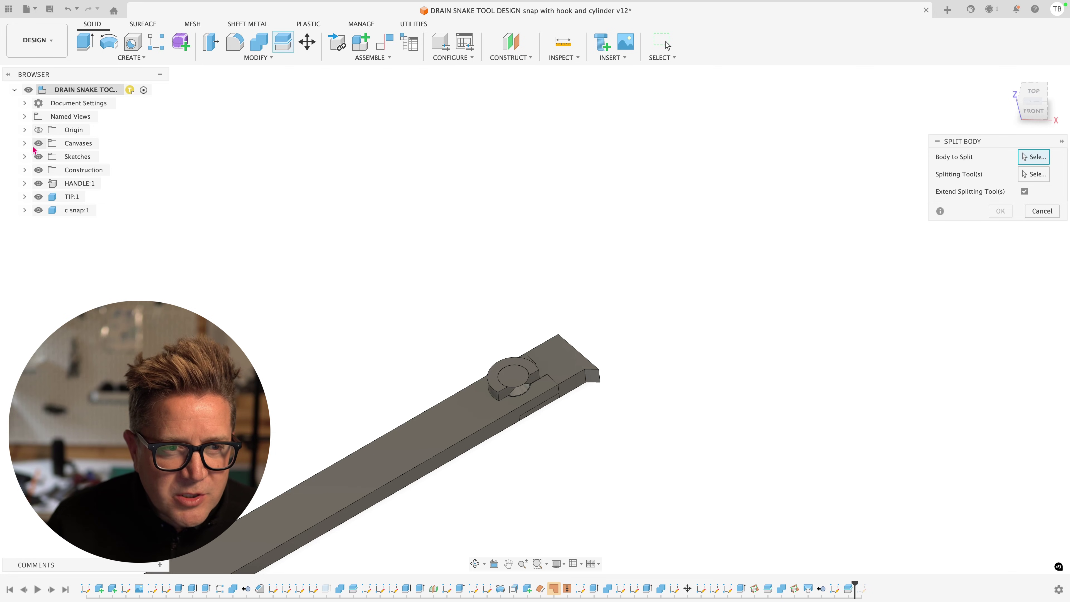
pyautogui.click(25, 156)
pyautogui.click(48, 263)
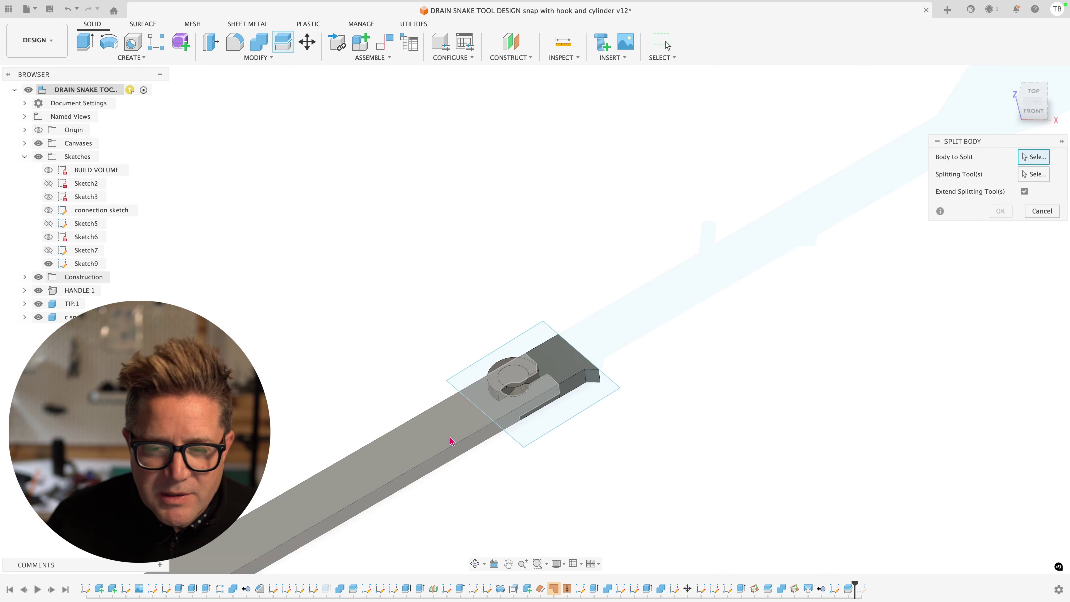
pyautogui.click(451, 422)
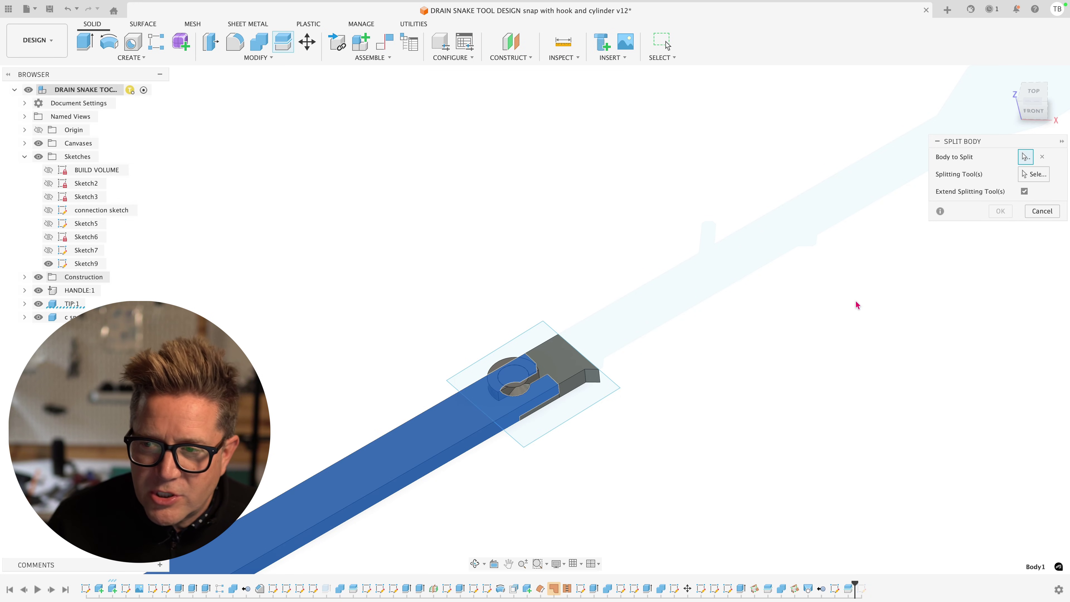
pyautogui.click(1035, 174)
pyautogui.click(507, 437)
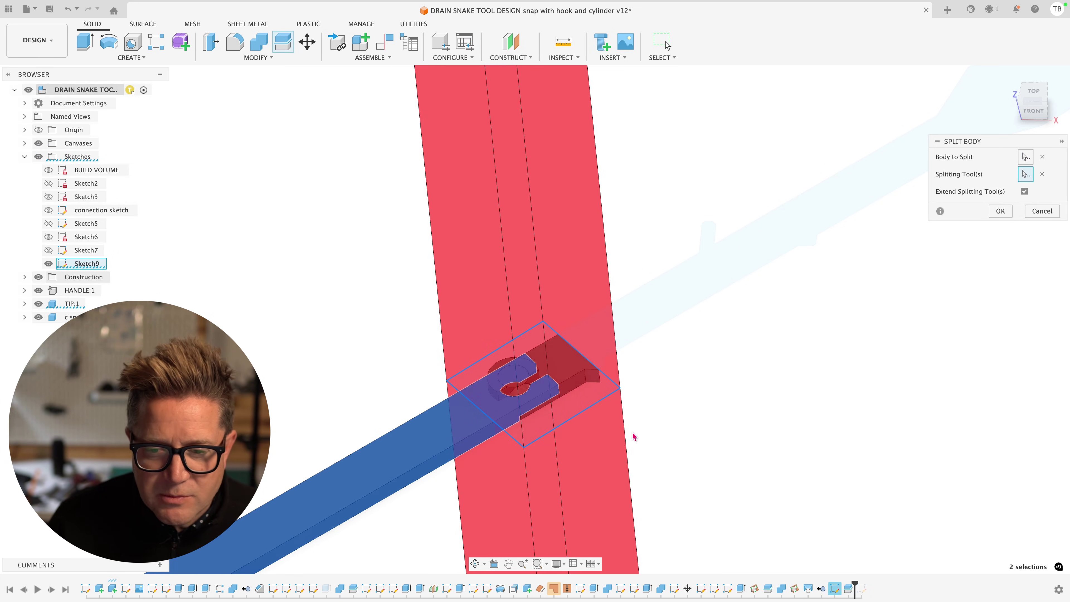
pyautogui.press('Return')
pyautogui.click(448, 438)
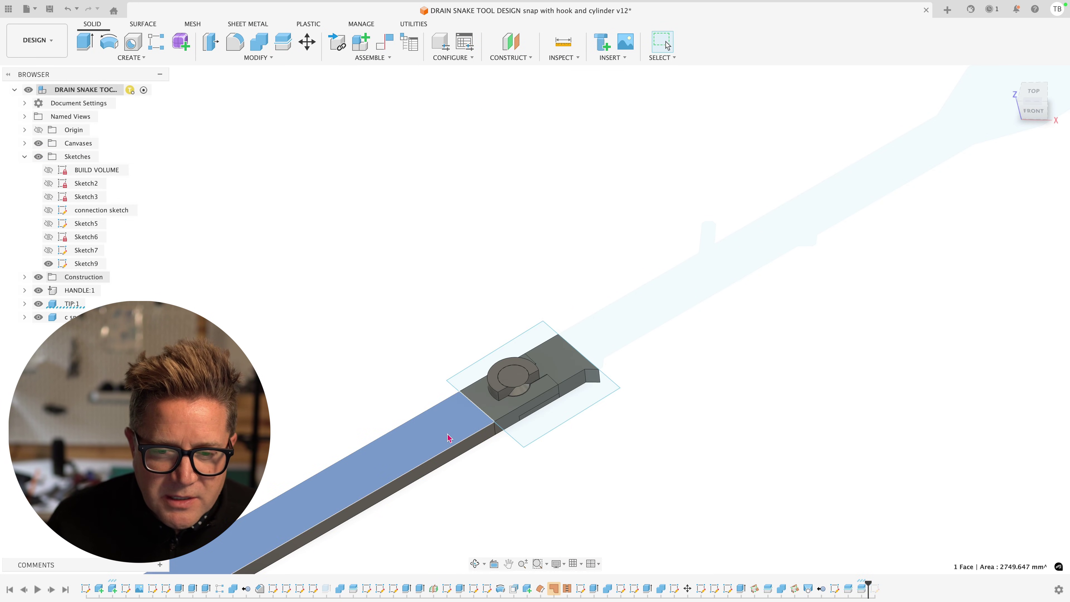
pyautogui.click(593, 452)
pyautogui.scroll(5, 539, 401)
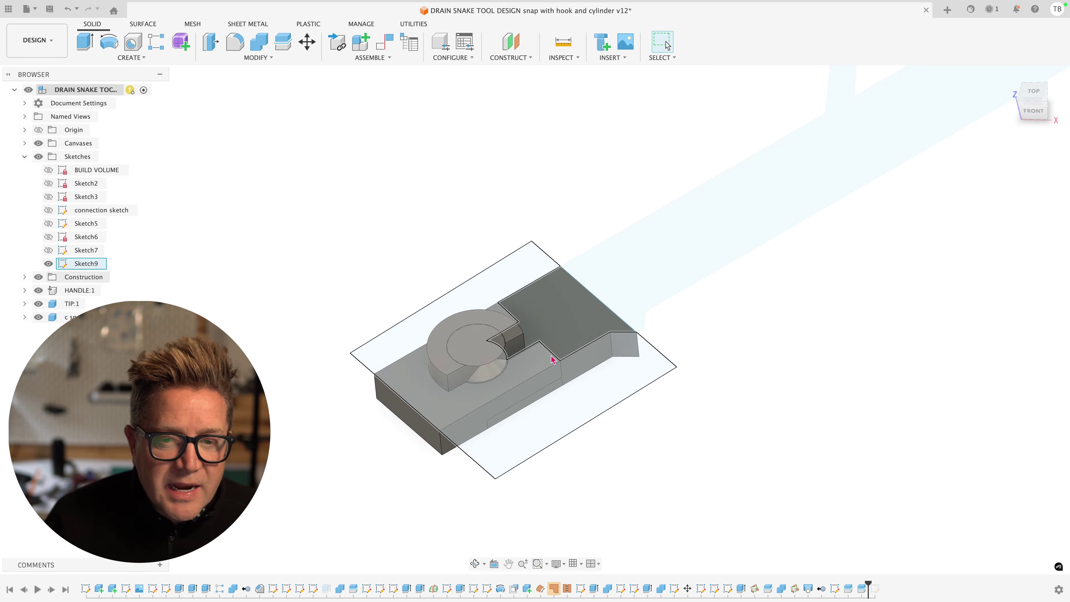
pyautogui.keyDown('shift'); pyautogui.moveTo(553, 359); pyautogui.dragTo(611, 354, button='middle'); pyautogui.keyUp('shift')
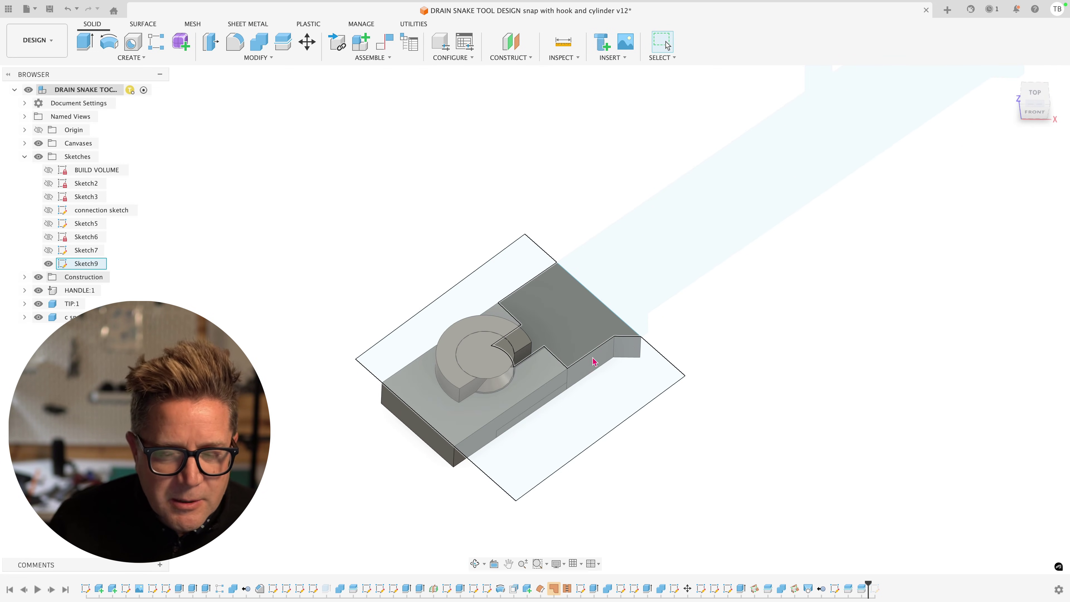
pyautogui.keyDown('shift'); pyautogui.moveTo(594, 361); pyautogui.dragTo(580, 396, button='middle'); pyautogui.keyUp('shift')
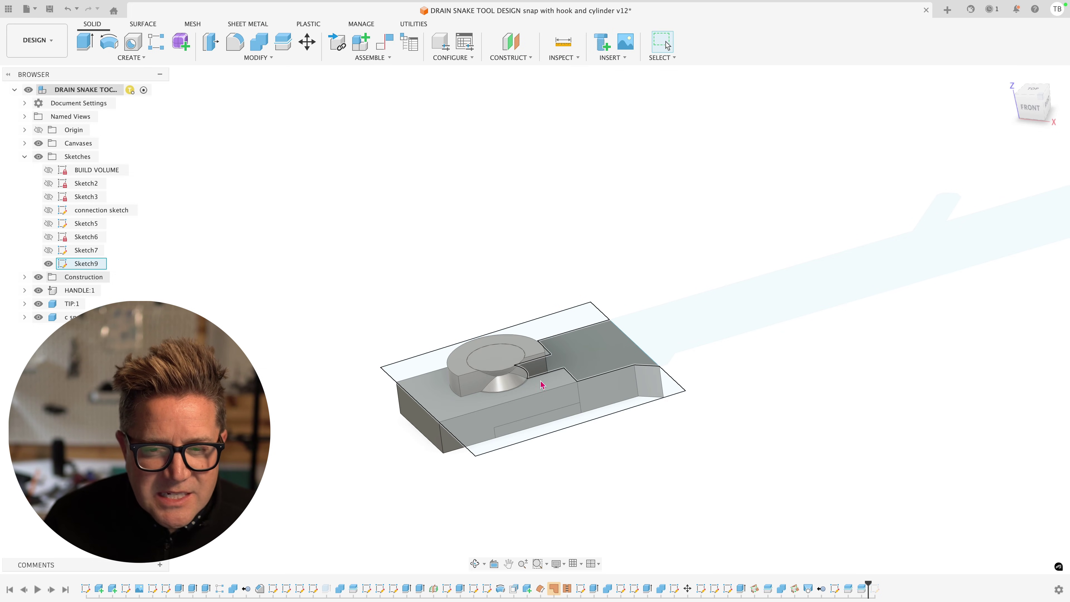
pyautogui.keyDown('shift'); pyautogui.moveTo(542, 381); pyautogui.dragTo(559, 448, button='middle'); pyautogui.keyUp('shift')
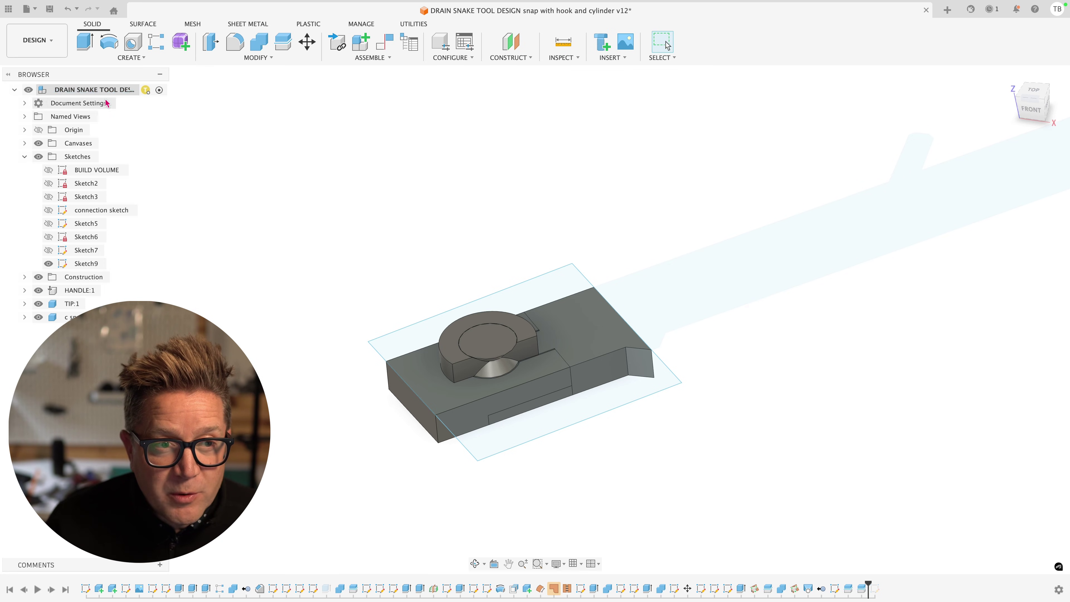
# Set up 3D Print for the whole design, targeting Bambu Studio in 3MF format.
pyautogui.click(28, 9)
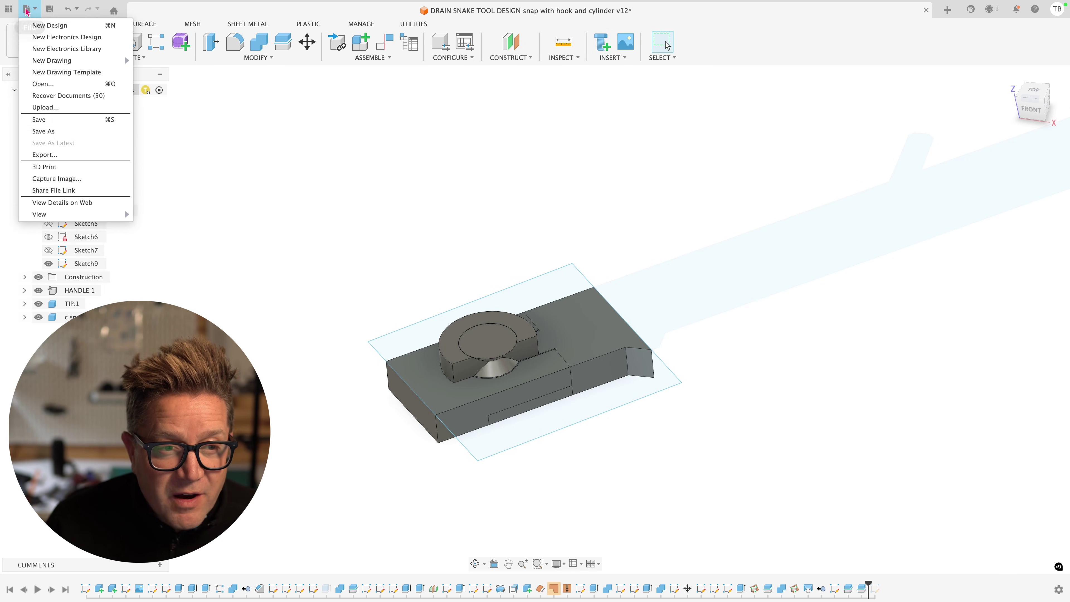
pyautogui.click(70, 172)
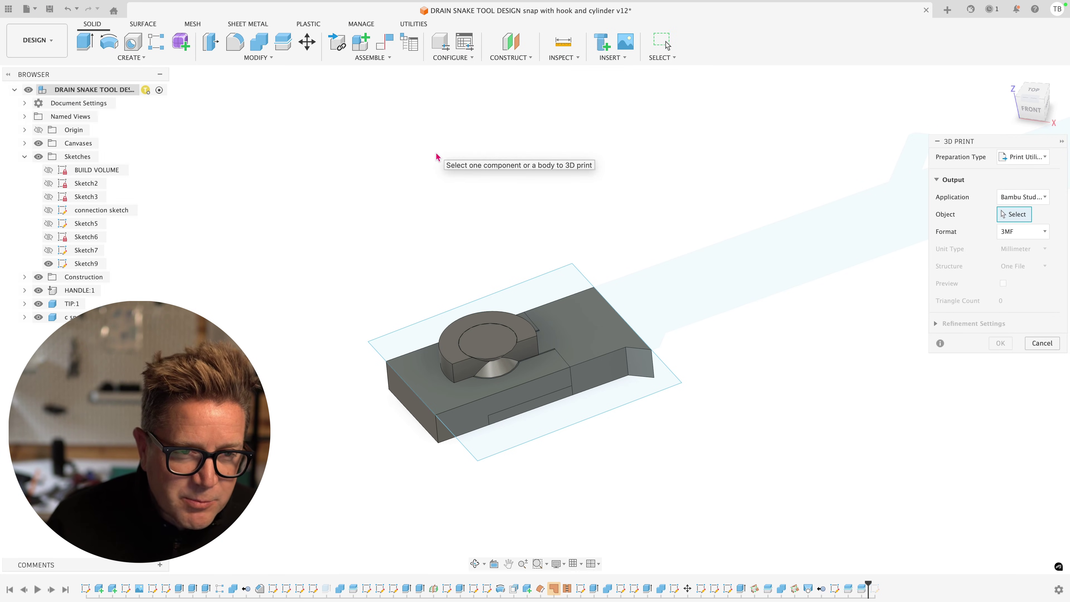
pyautogui.click(1030, 197)
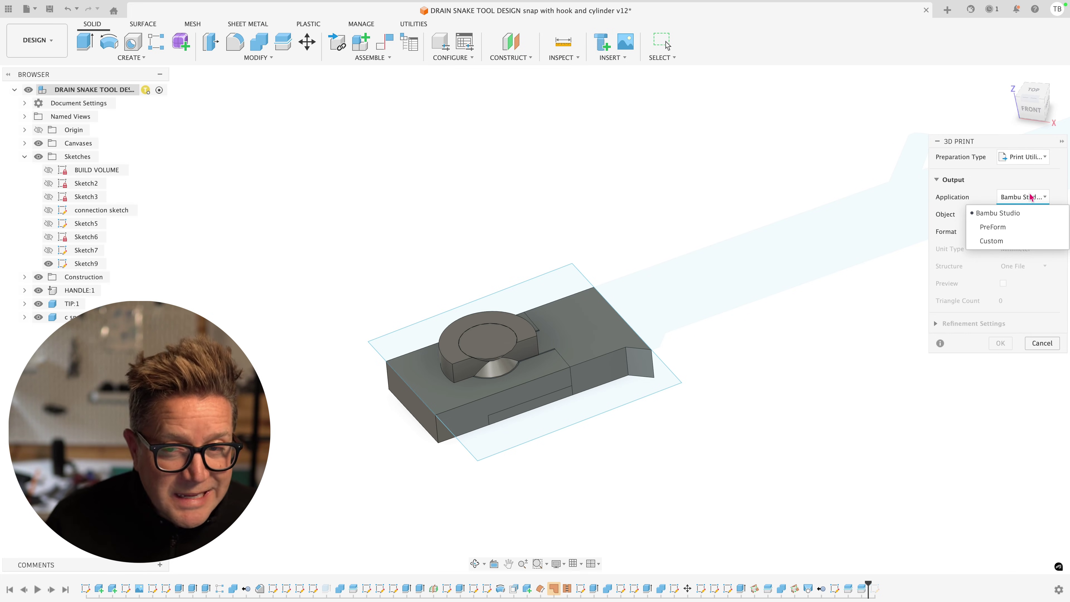
pyautogui.click(1009, 181)
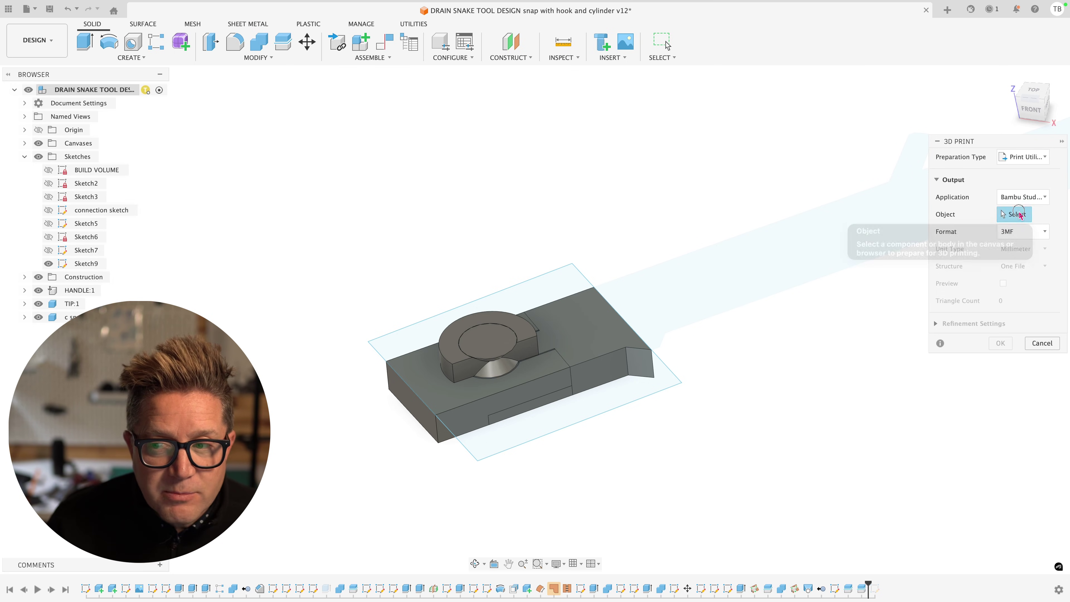
pyautogui.click(126, 90)
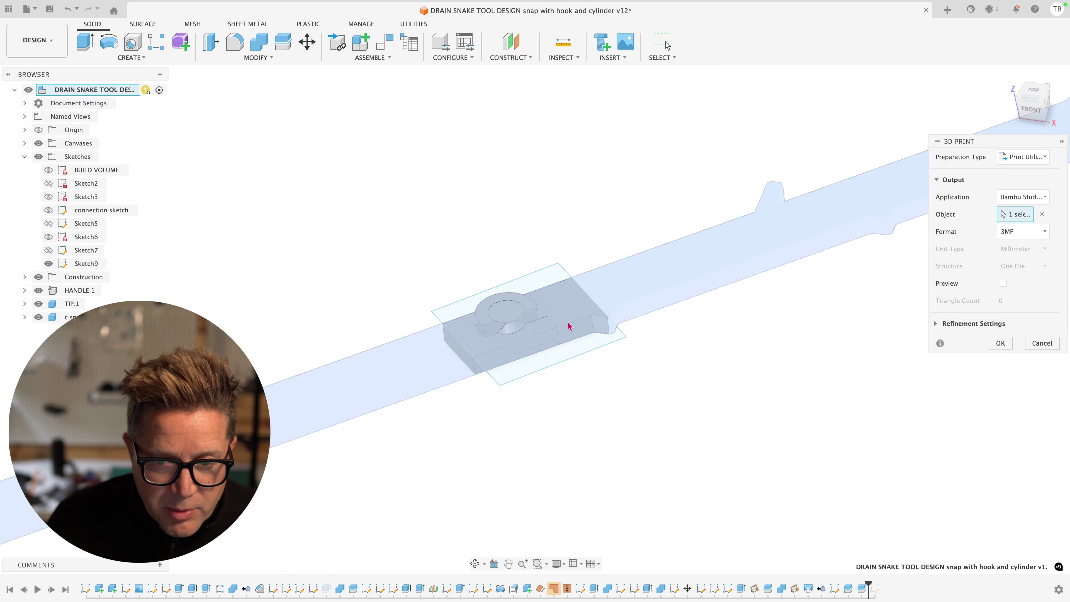
pyautogui.scroll(-2, 678, 367)
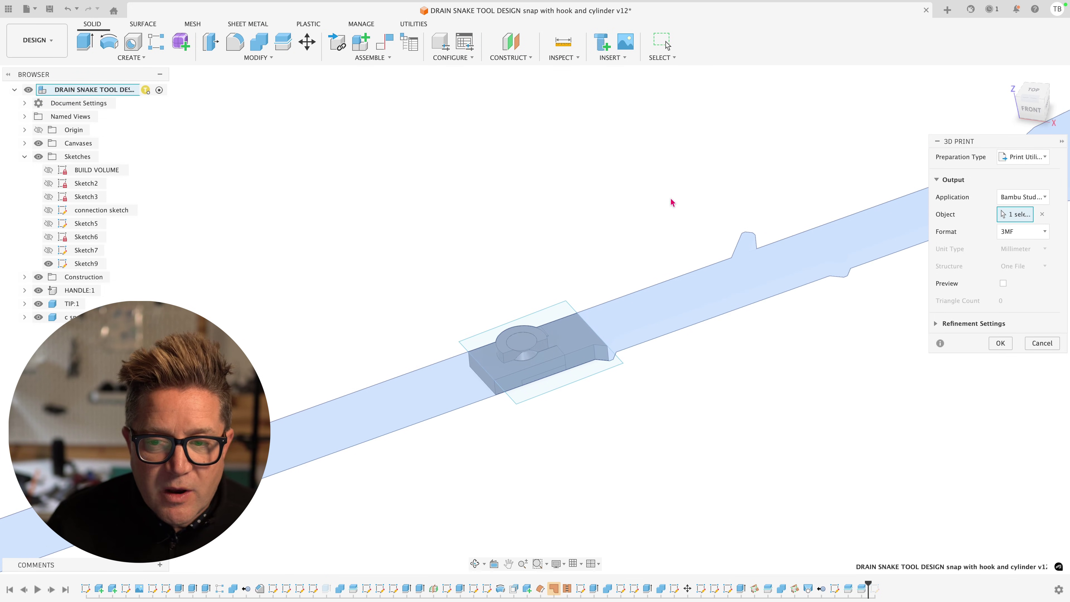
pyautogui.scroll(-1, 735, 374)
pyautogui.scroll(-1, 736, 375)
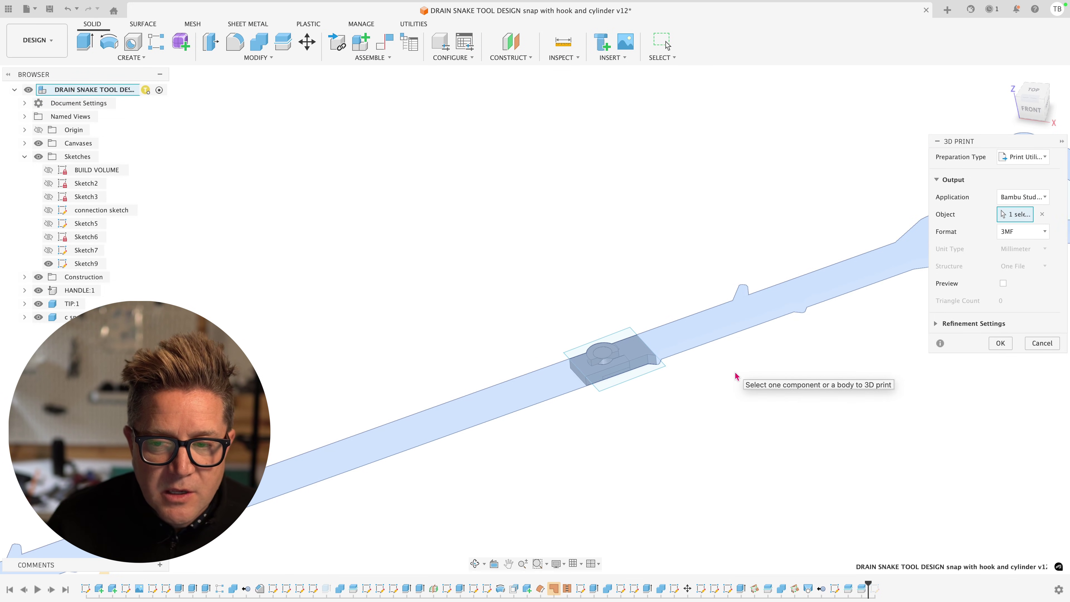
pyautogui.scroll(2, 736, 375)
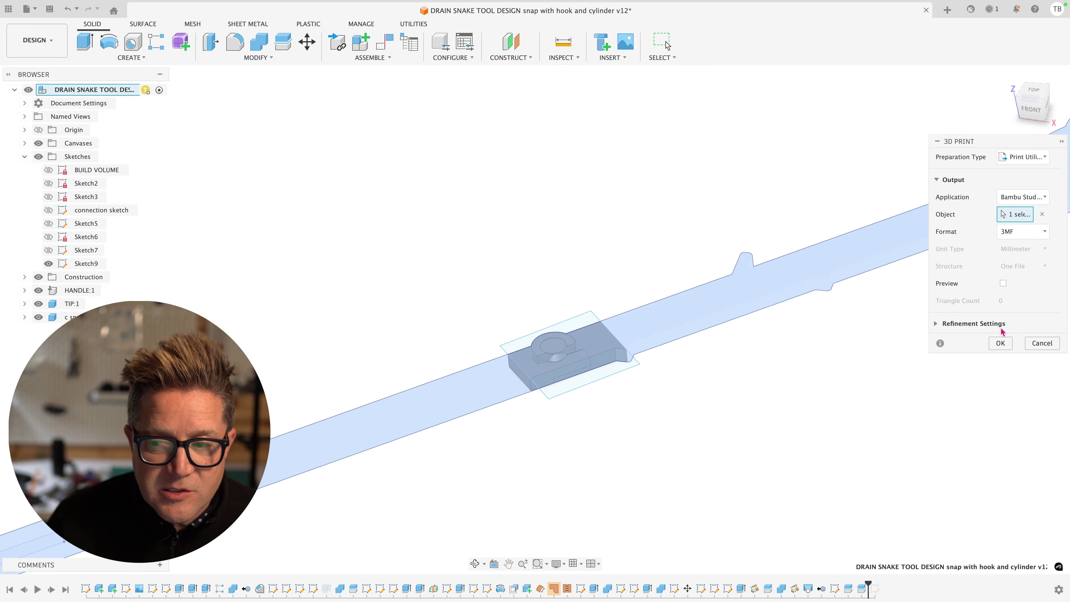
# Send the design to Bambu Studio as separate objects and dismiss the update notice.
pyautogui.click(1000, 343)
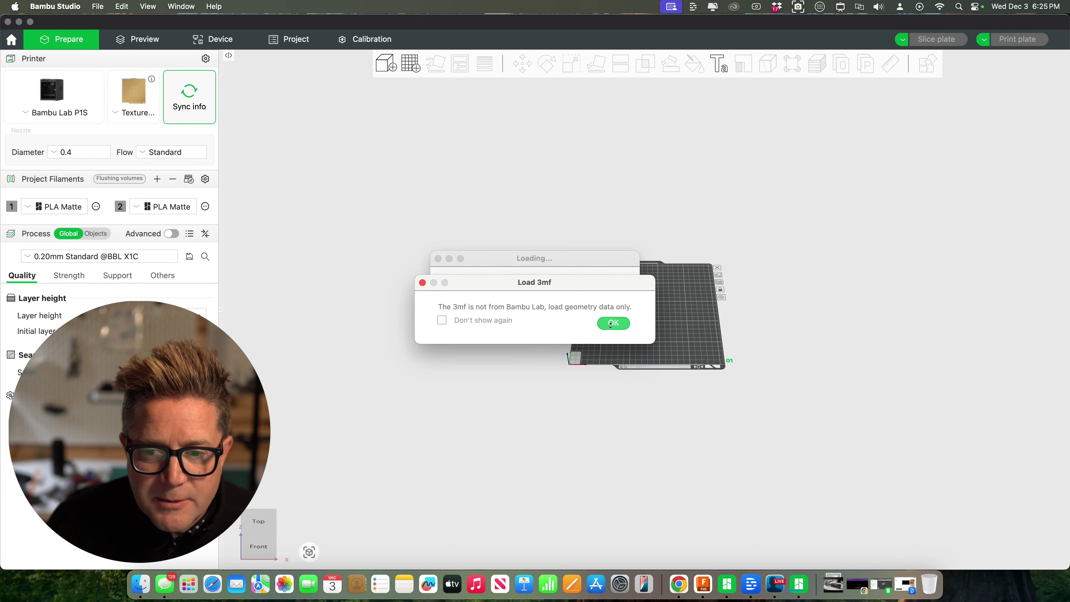
pyautogui.click(612, 323)
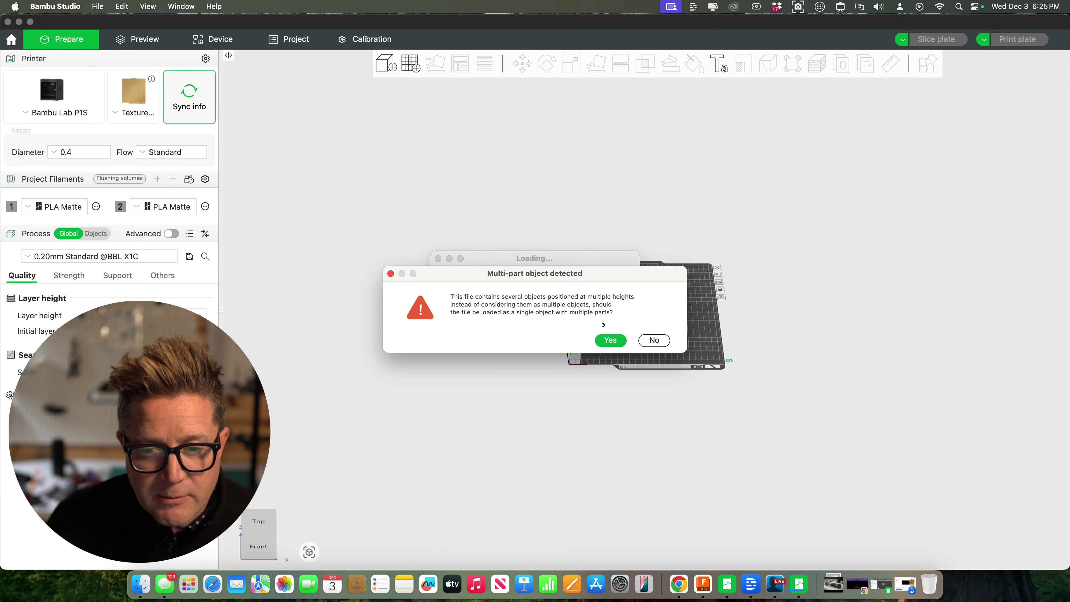
pyautogui.click(653, 339)
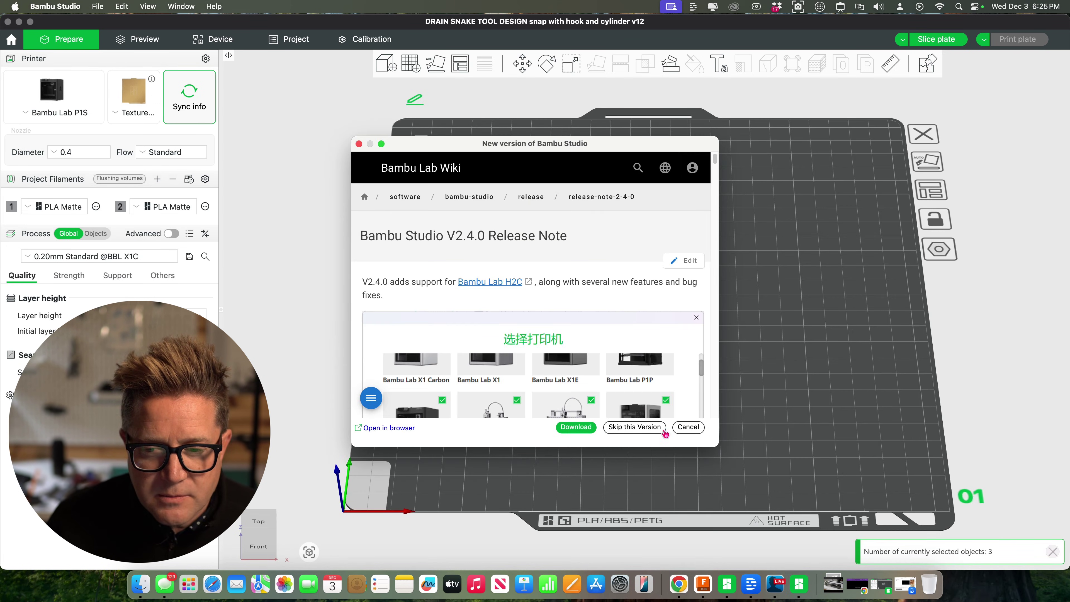
pyautogui.click(693, 427)
# Auto-arrange the three snap-fit parts on the build plate and zoom in on them.
pyautogui.rightClick(696, 434)
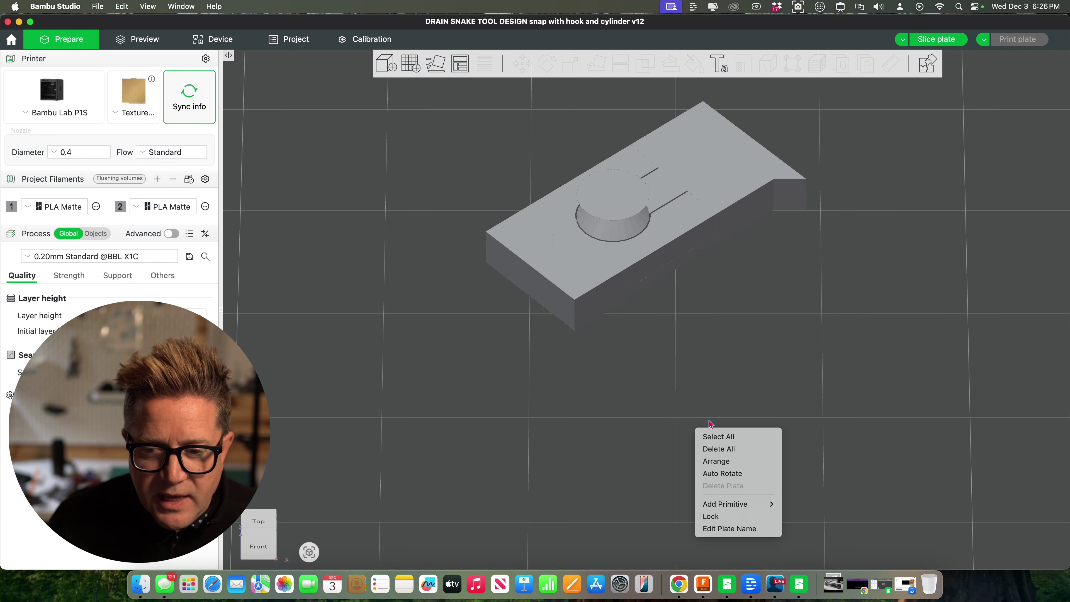
pyautogui.click(730, 462)
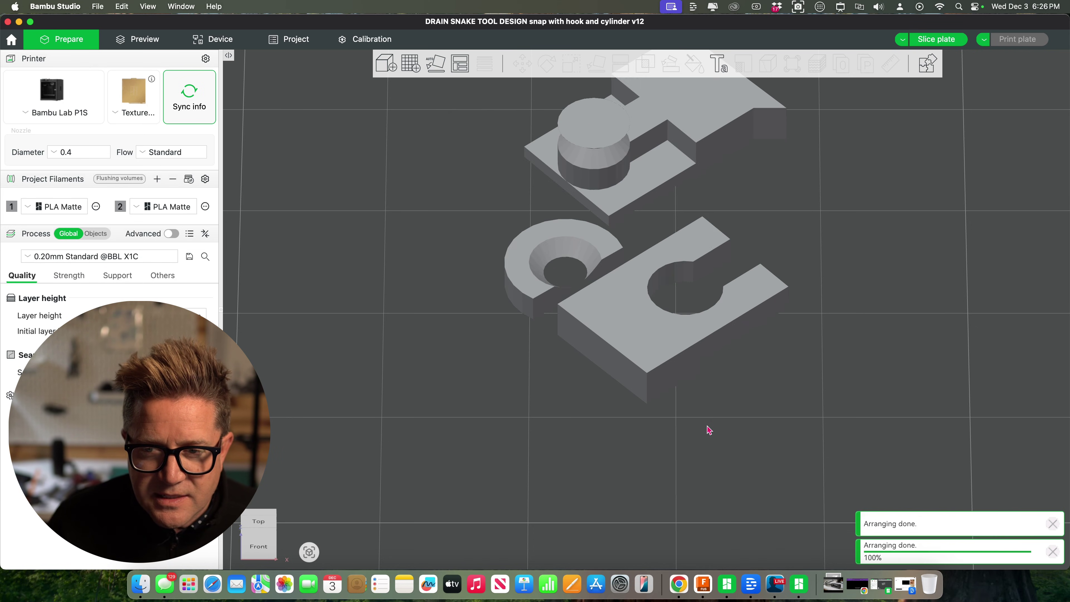
pyautogui.scroll(5, 707, 430)
pyautogui.scroll(-3, 712, 270)
pyautogui.scroll(2, 712, 270)
pyautogui.scroll(-2, 712, 271)
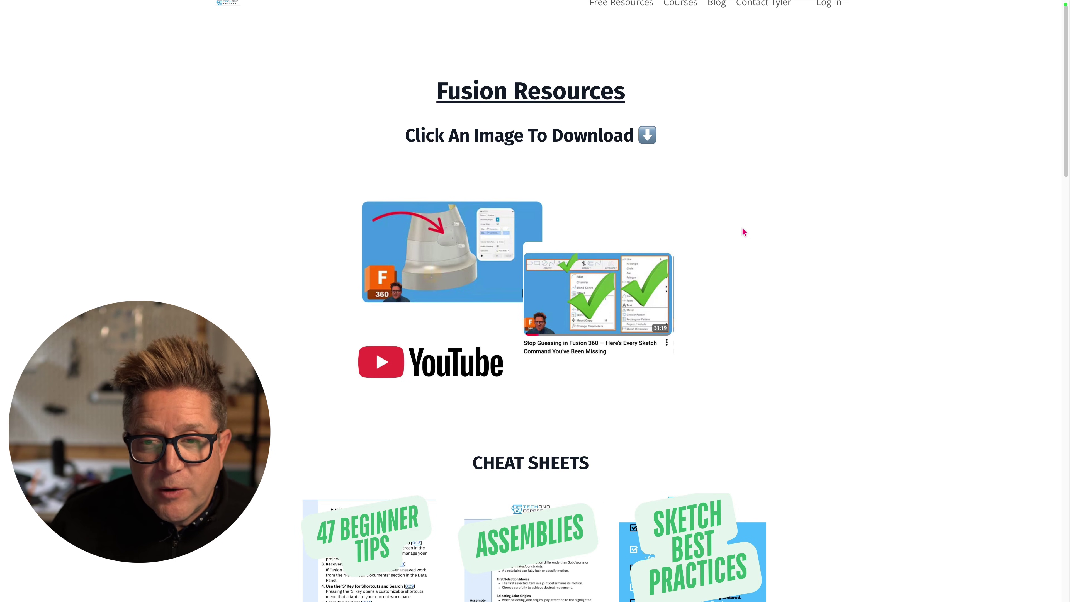
# Scroll the Fusion Resources page to the 47 Beginner Tips, Assemblies and Sketch Best Practices cheat sheets.
pyautogui.scroll(1, 742, 227)
pyautogui.scroll(-1, 742, 228)
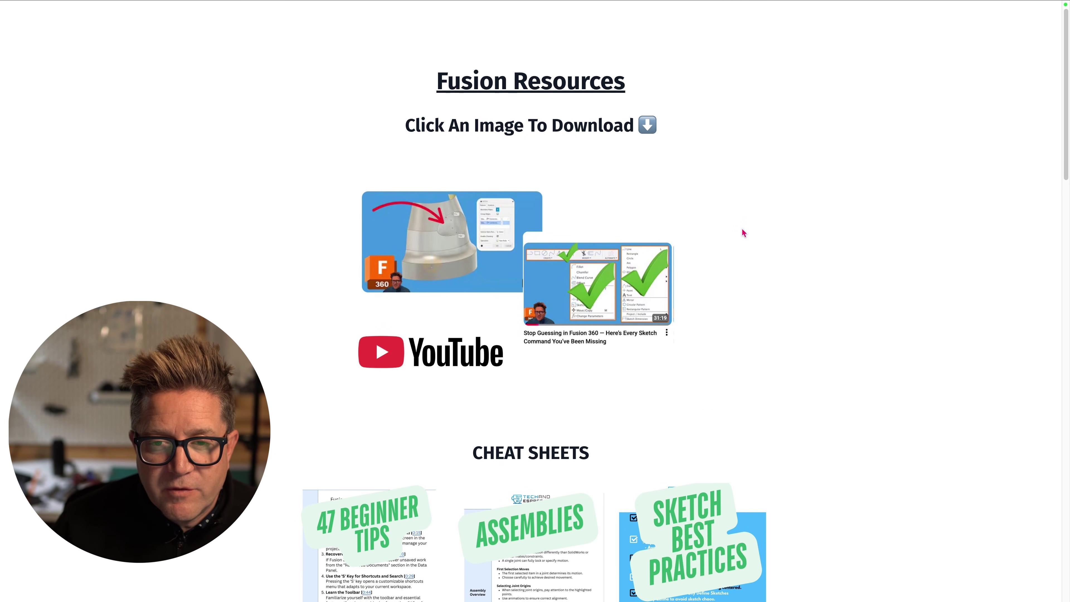
pyautogui.scroll(-5, 742, 229)
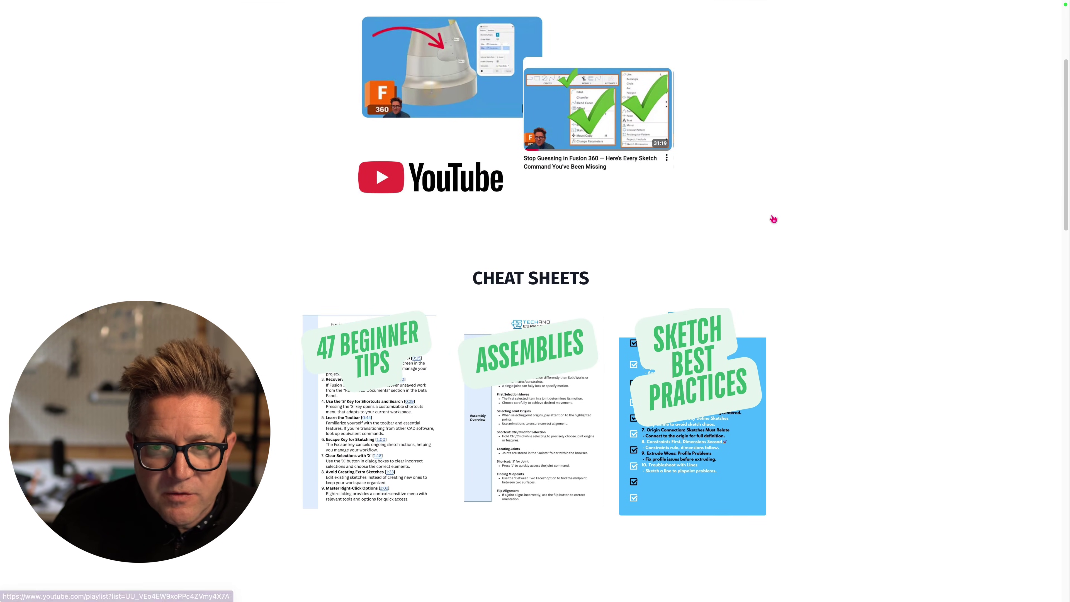